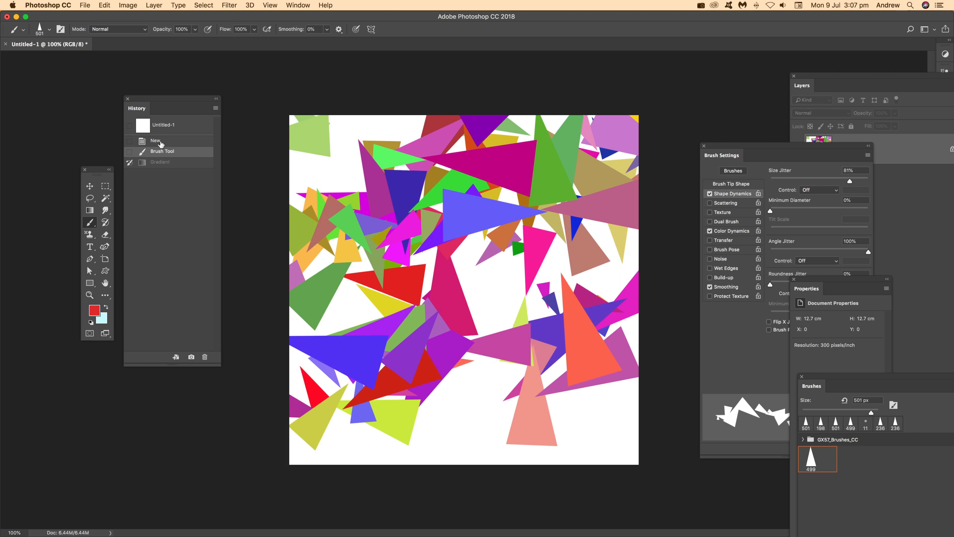
Step: Revert the document to its blank New state and set the Pen tool to Shape mode with a solid black fill
left_click(161, 143)
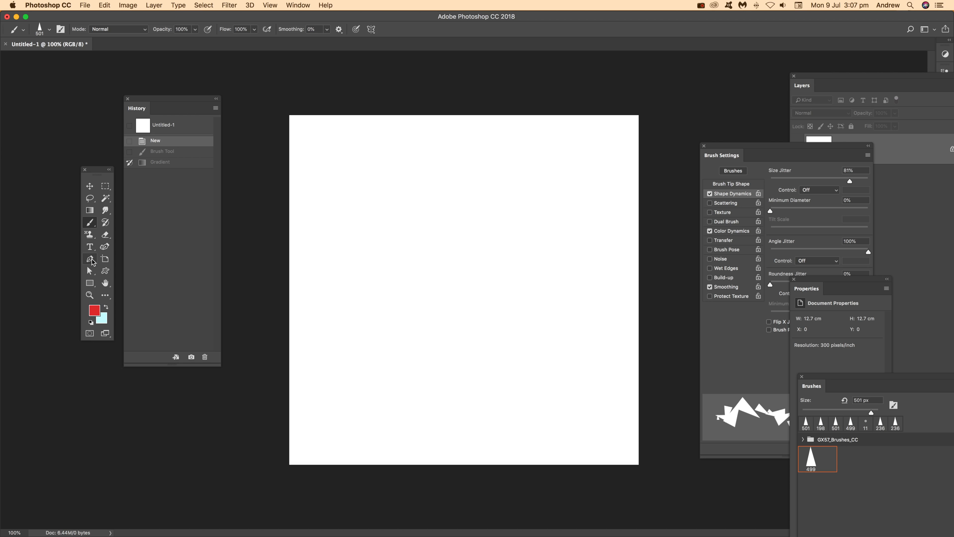
left_click(90, 259)
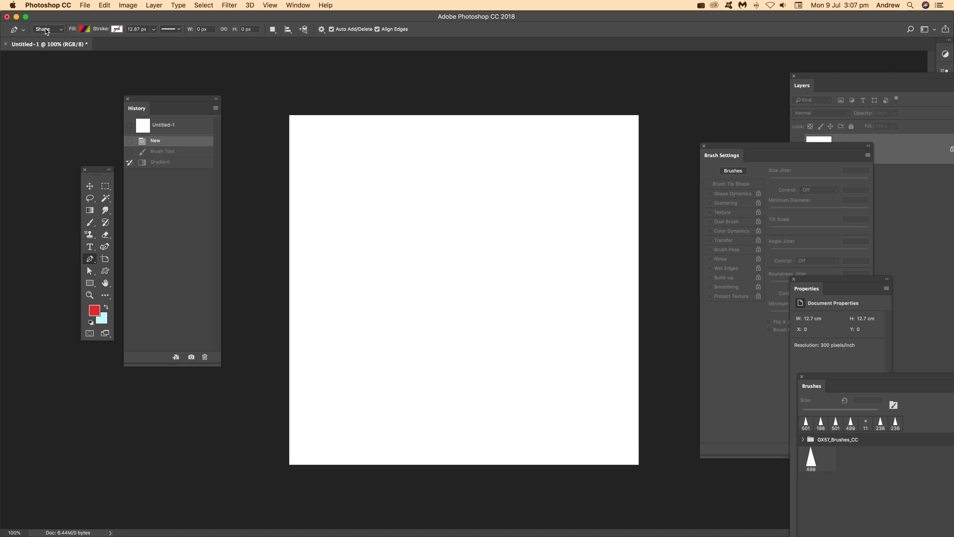
left_click(84, 29)
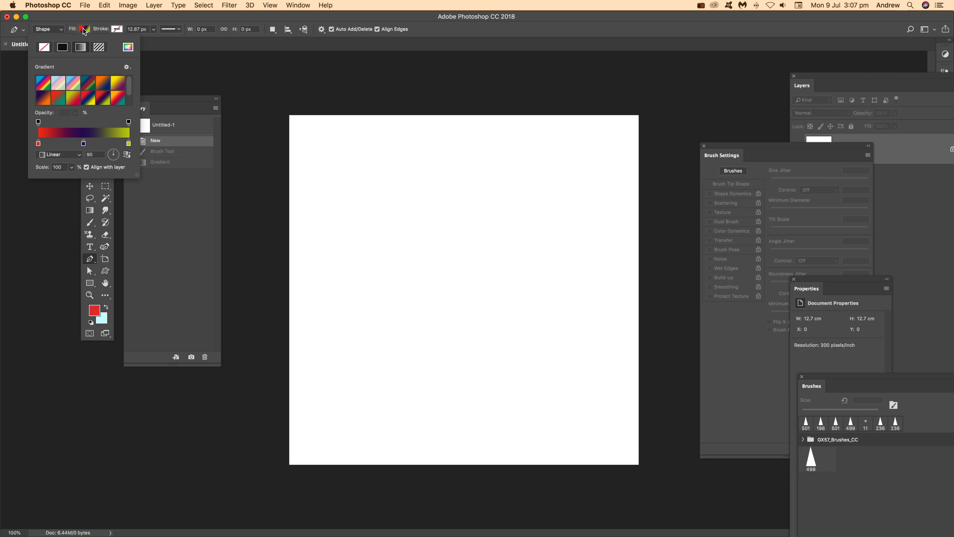
left_click(62, 48)
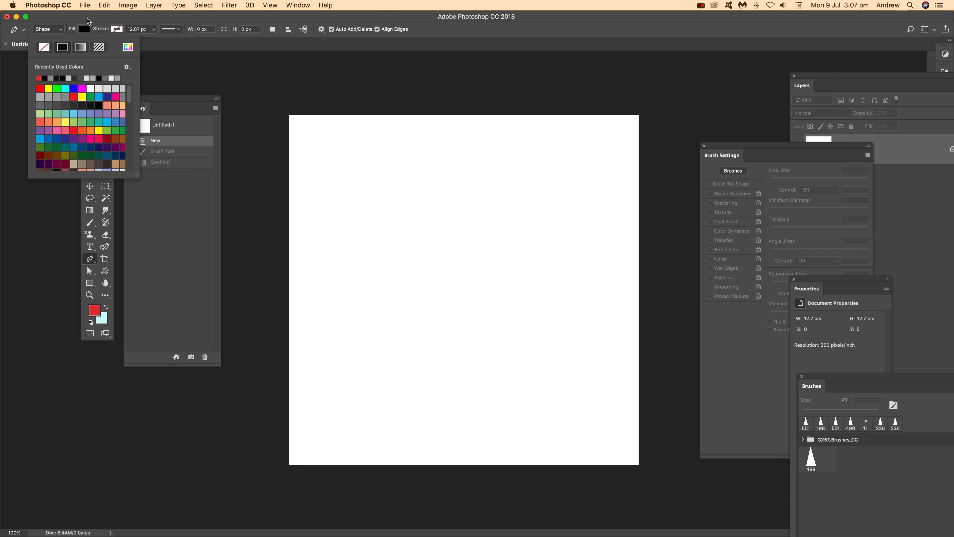
left_click(87, 20)
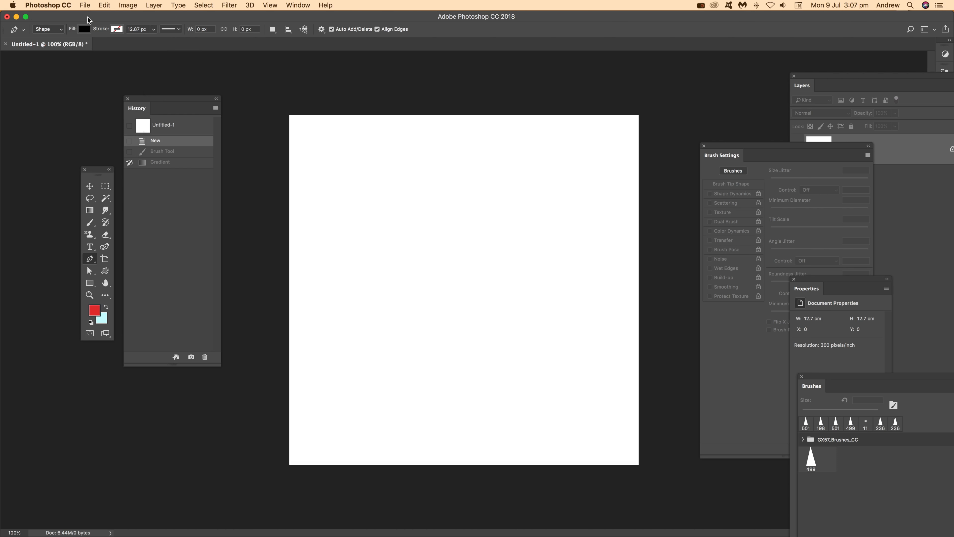
Step: Draw a tall triangle shape about 284 by 603 px with three anchor points and close the path
left_click(409, 172)
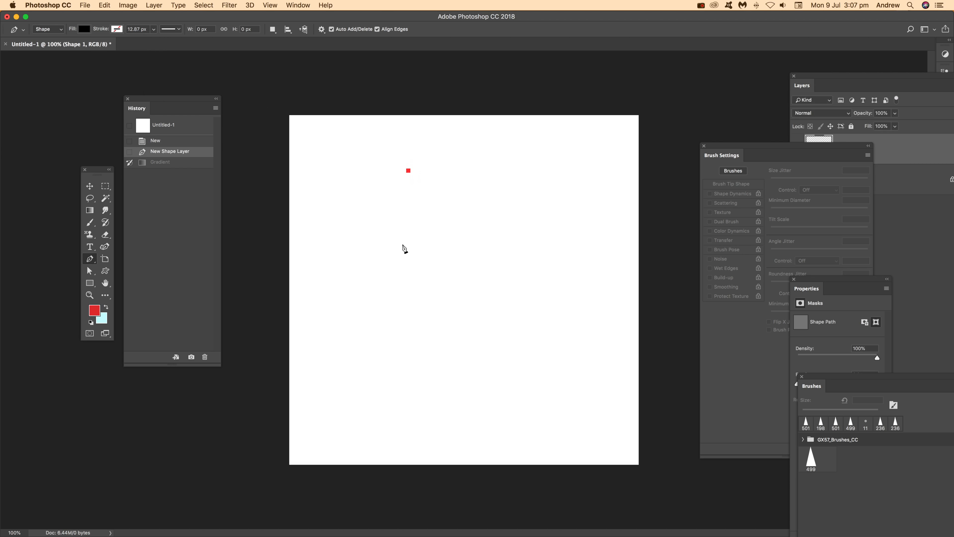
left_click(372, 311)
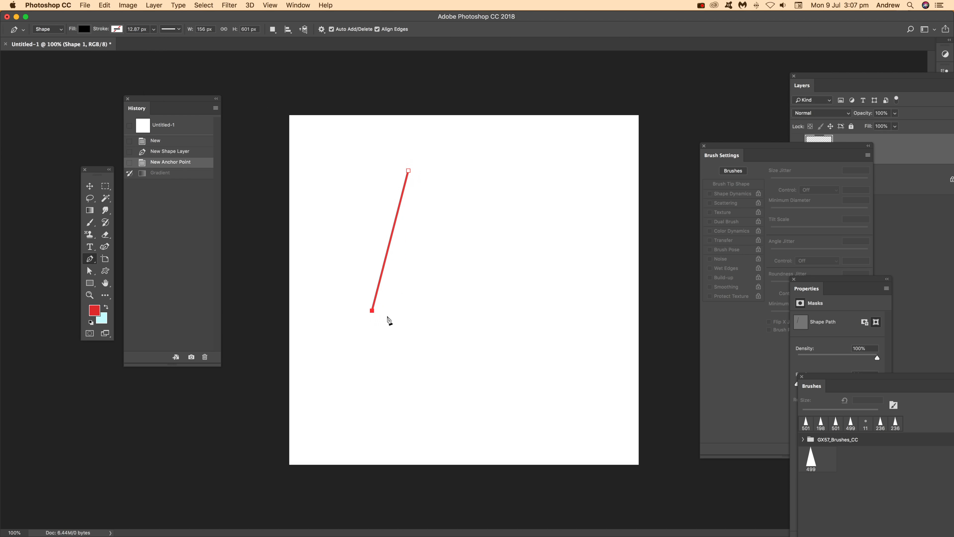
left_click(438, 311)
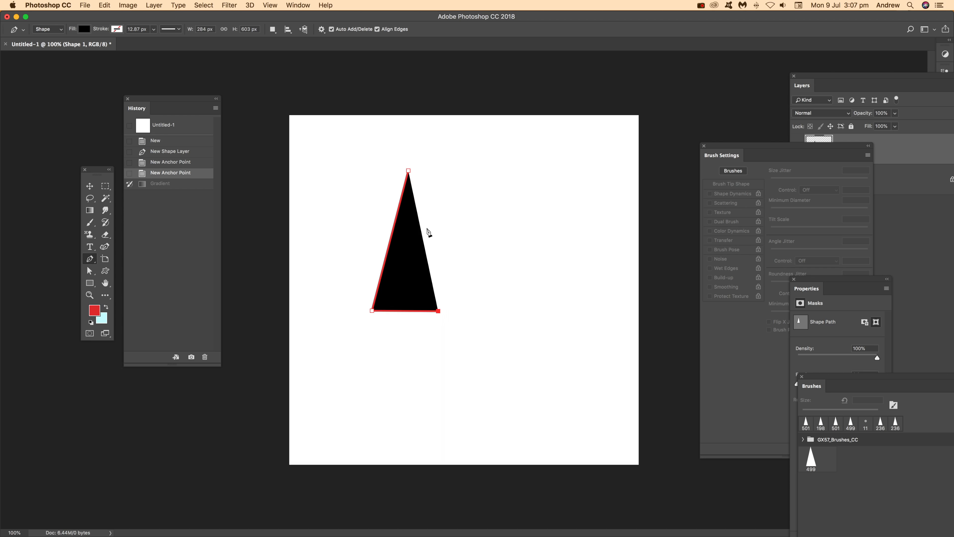
left_click(409, 170)
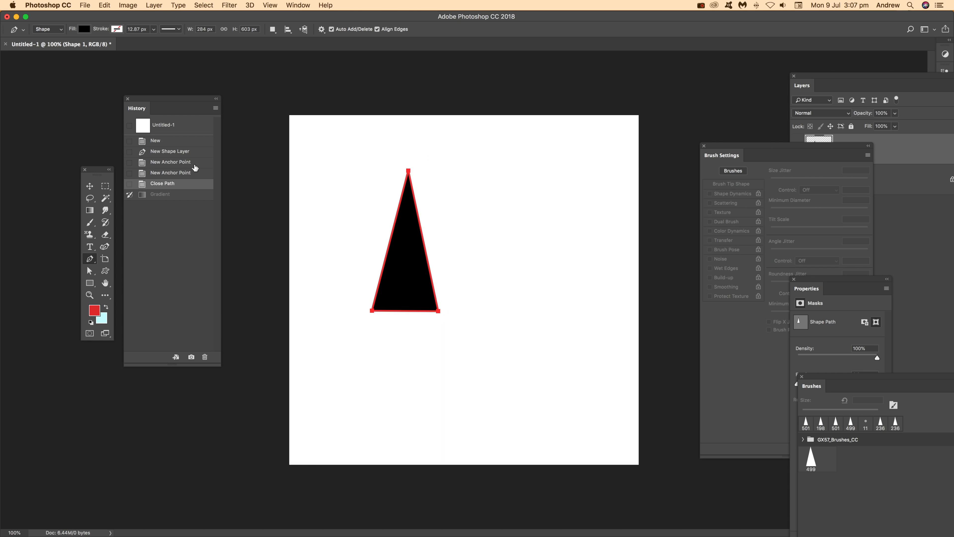
Step: Flatten the image
left_click(91, 186)
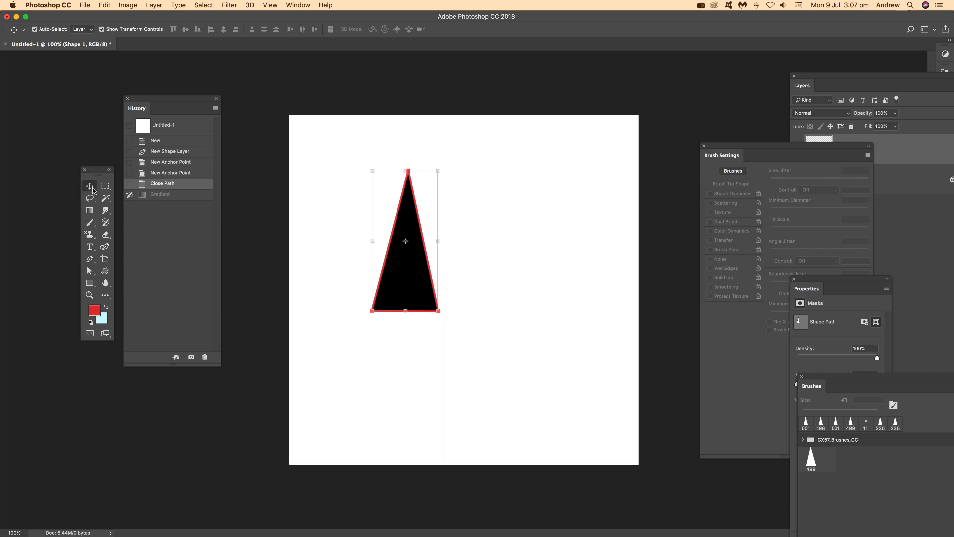
left_click(154, 6)
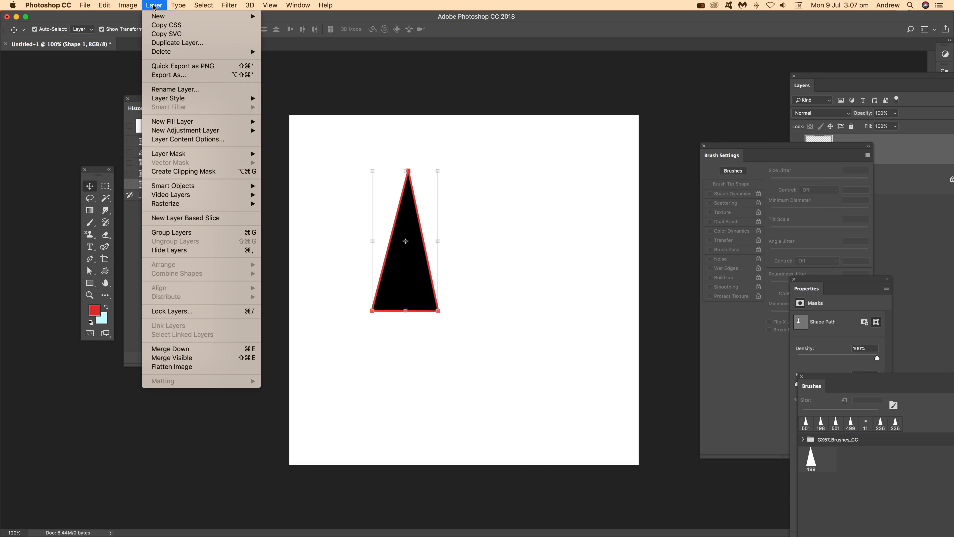
left_click(186, 369)
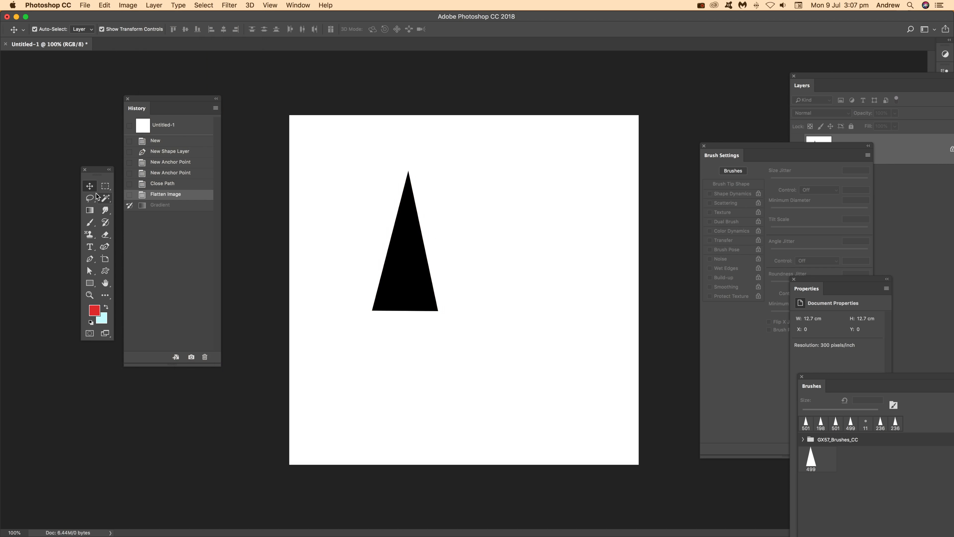
Step: Select the triangle with a rectangular marquee and define it as a new brush preset
left_click(106, 186)
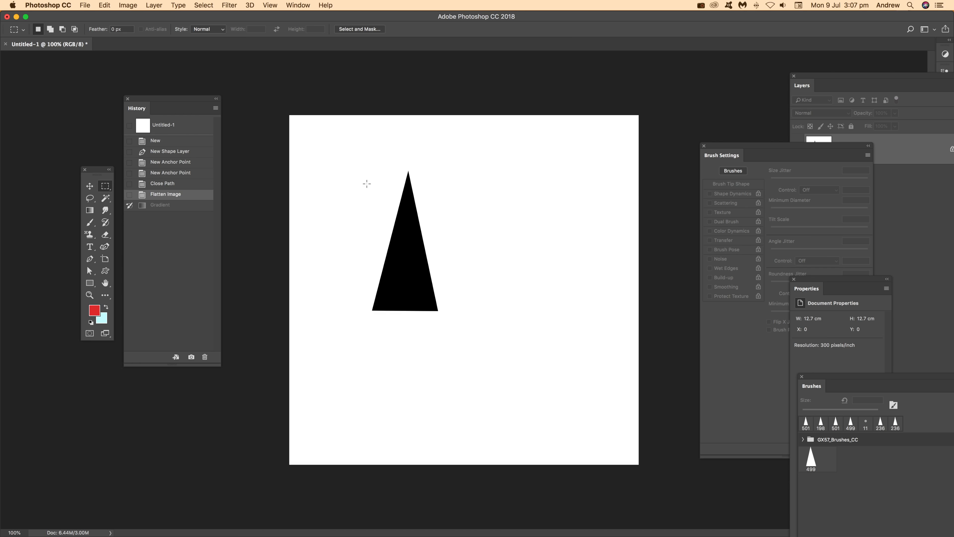
left_click_drag(356, 160, 453, 326)
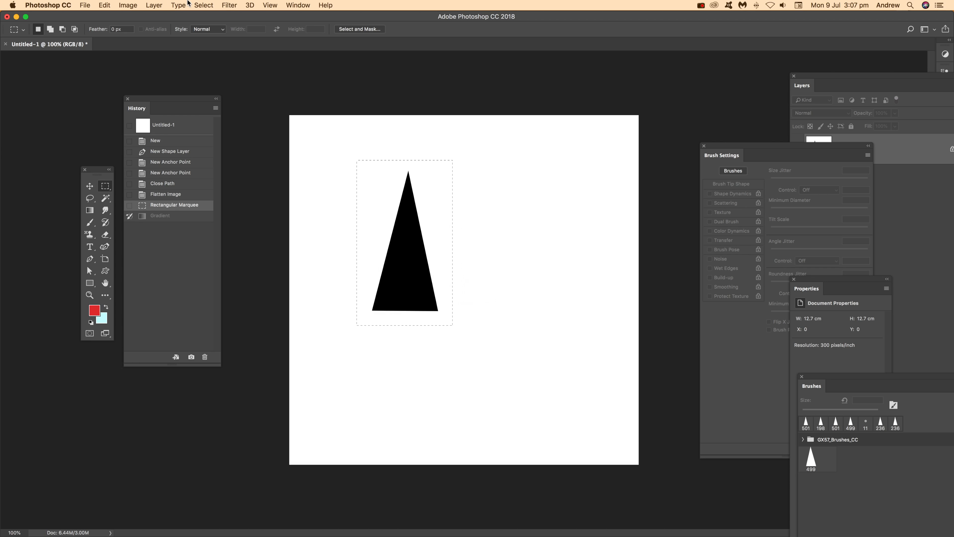
left_click(105, 6)
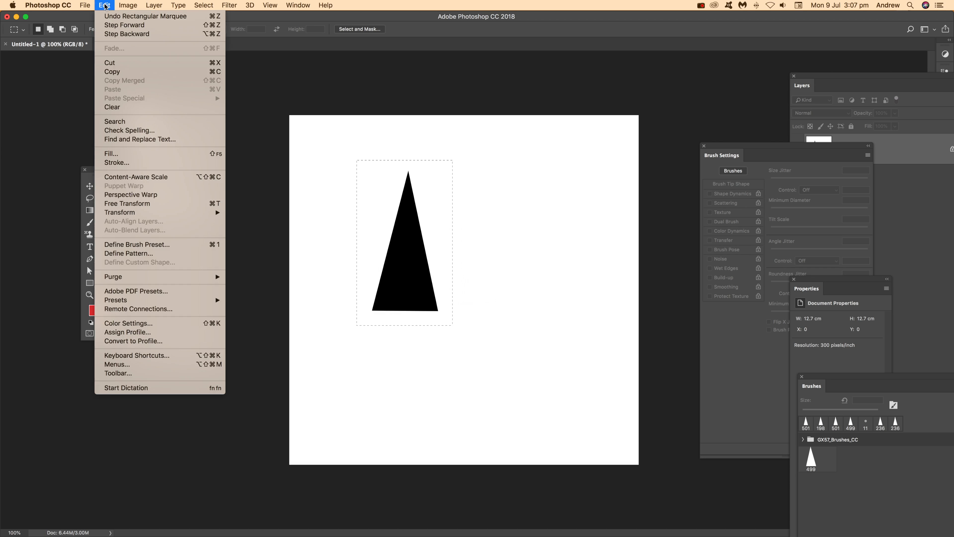
left_click(144, 245)
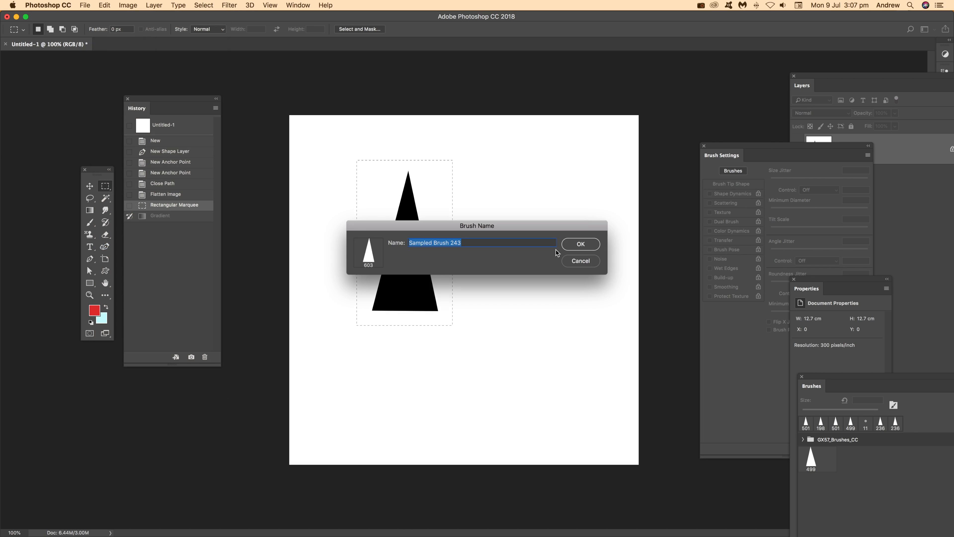
left_click(581, 244)
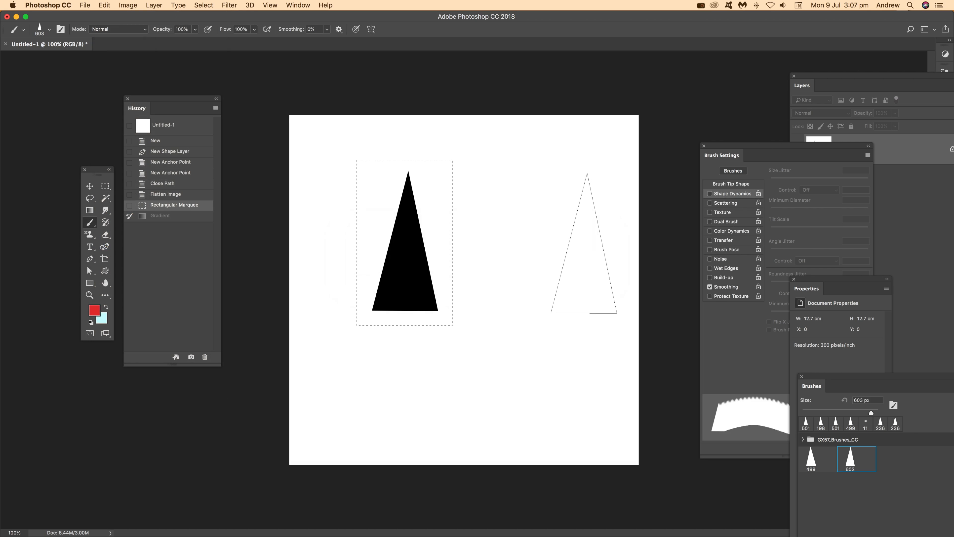
Step: Rearrange the Brush Settings and Brushes panels closer to the canvas
left_click(798, 148)
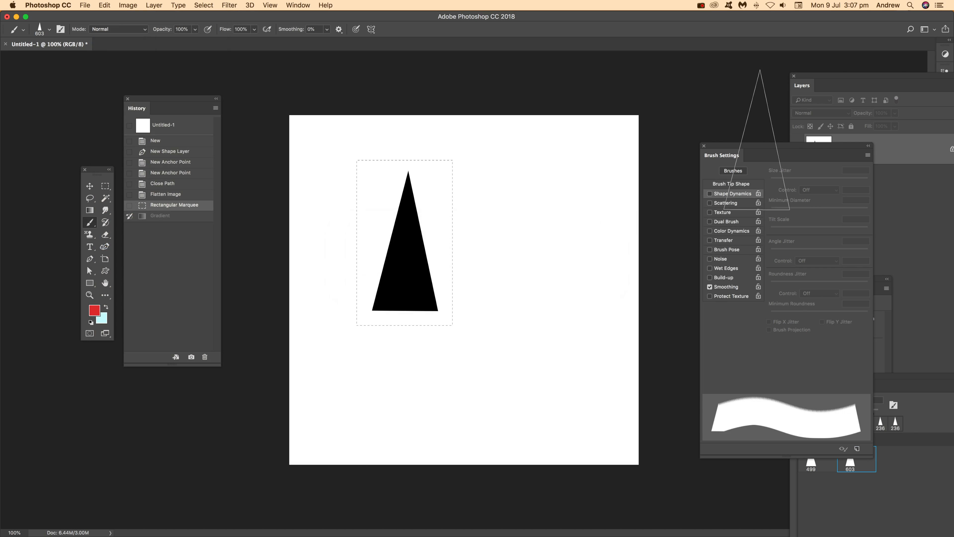
mouse_move(770, 143)
left_mouse_down()
mouse_move(724, 153)
mouse_move(601, 115)
mouse_move(659, 90)
left_mouse_up()
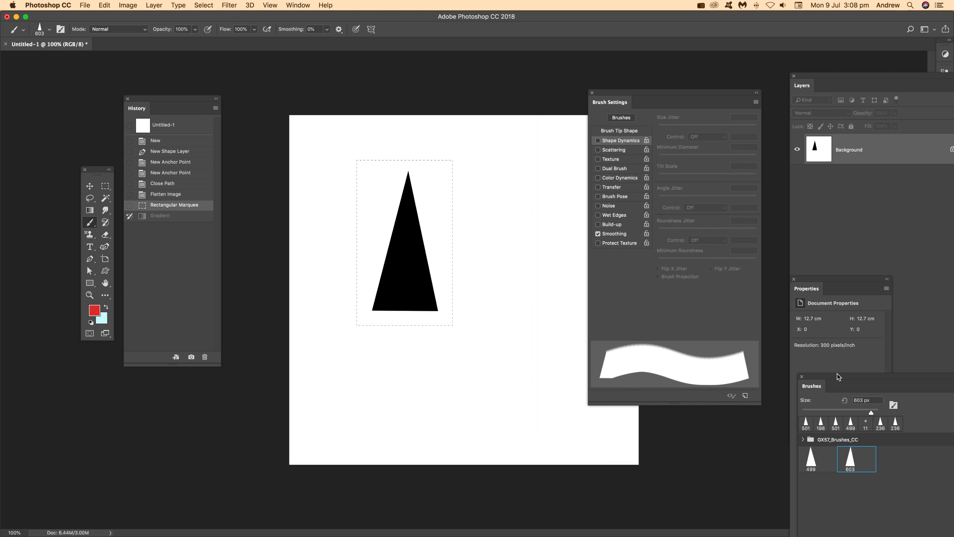
mouse_move(838, 375)
left_mouse_down()
mouse_move(773, 266)
mouse_move(743, 185)
mouse_move(776, 179)
left_mouse_up()
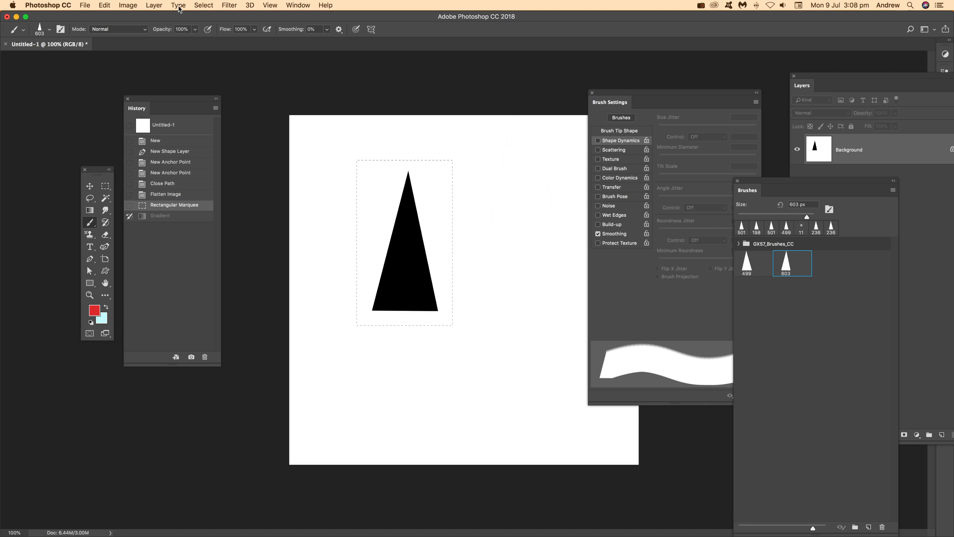
Step: Deselect the marquee selection
left_click(202, 5)
left_click(207, 24)
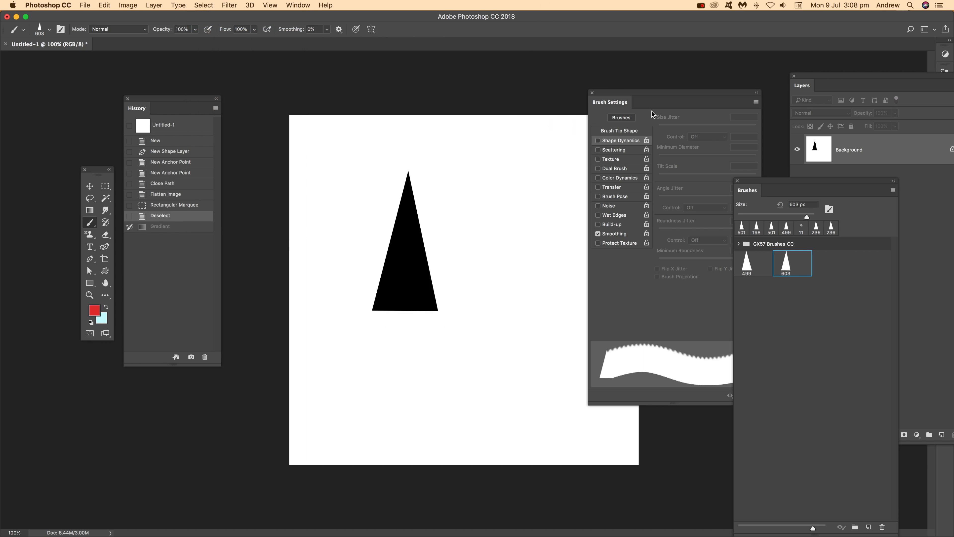
left_click(651, 96)
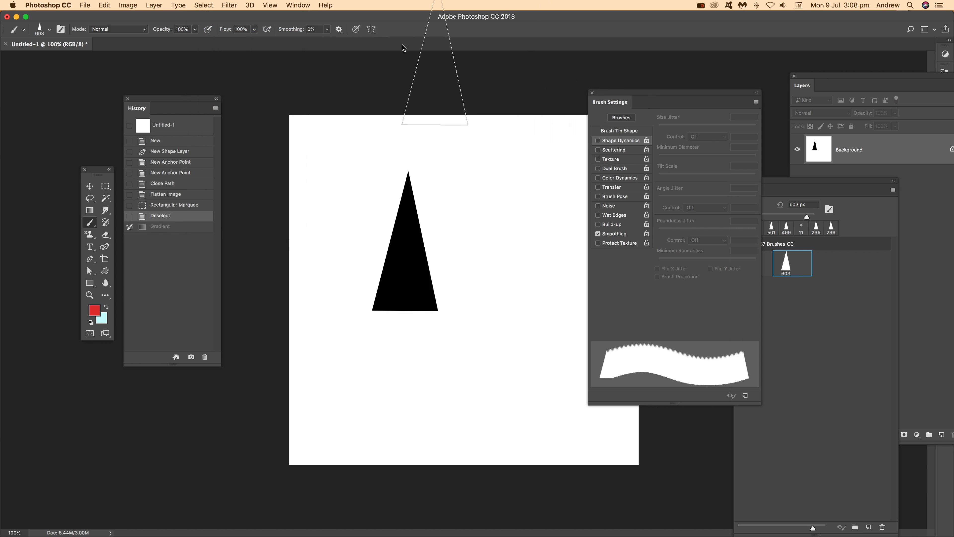
left_click(299, 5)
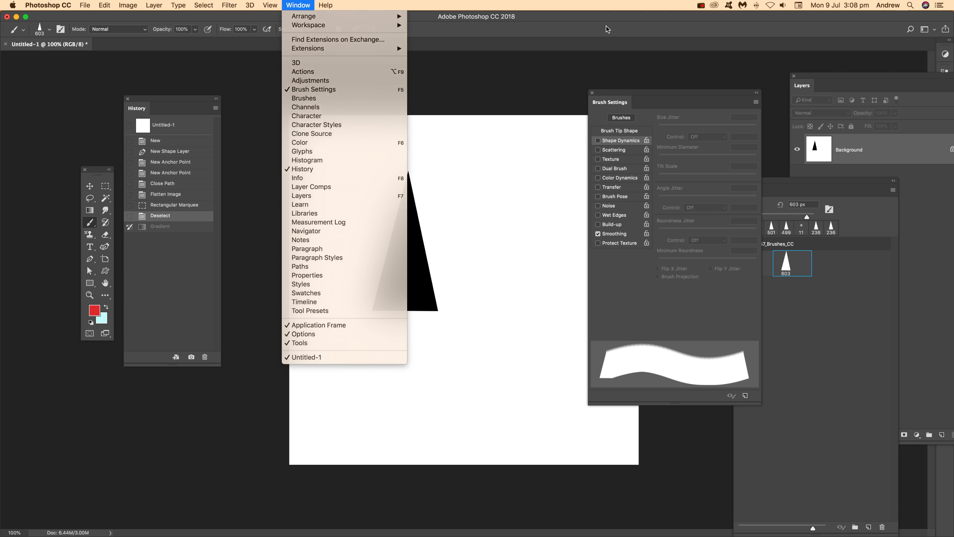
left_click(602, 32)
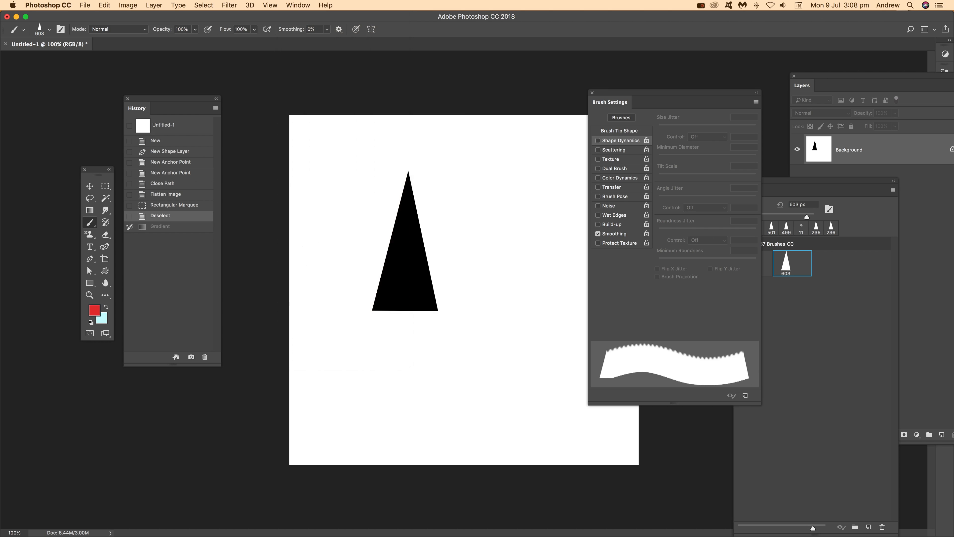
Step: Enable Shape Dynamics with 83% size jitter and set the brush tip spacing to 120%
left_click(618, 141)
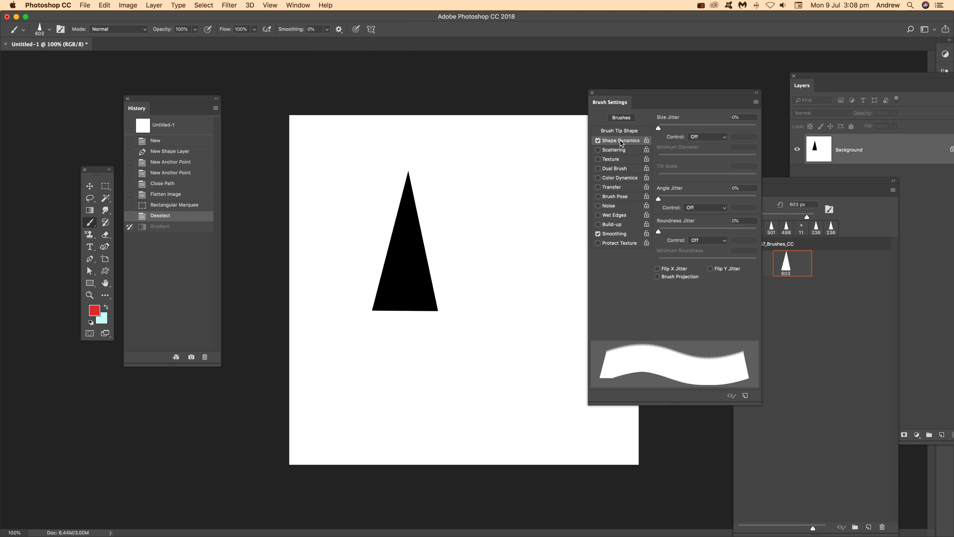
left_click_drag(682, 128, 740, 127)
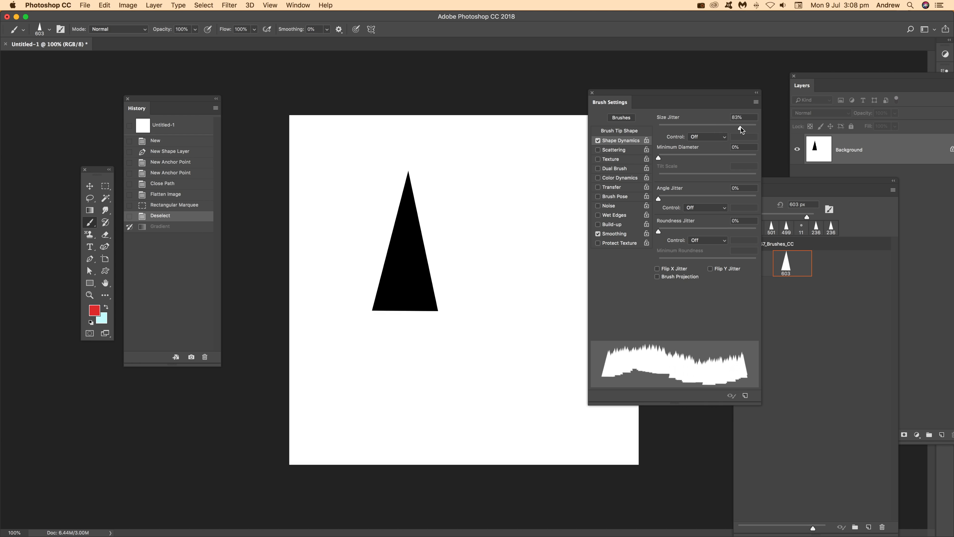
left_click(620, 131)
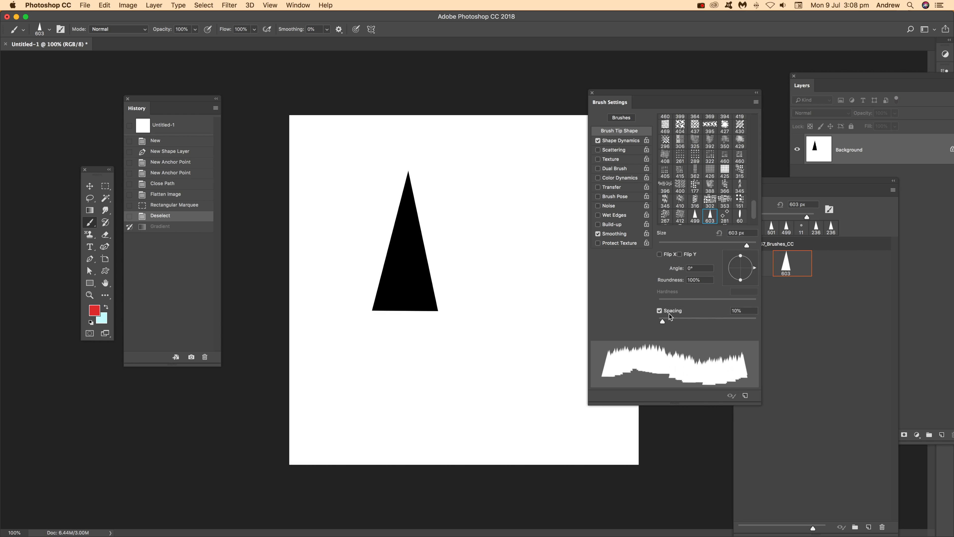
left_click_drag(690, 319, 712, 321)
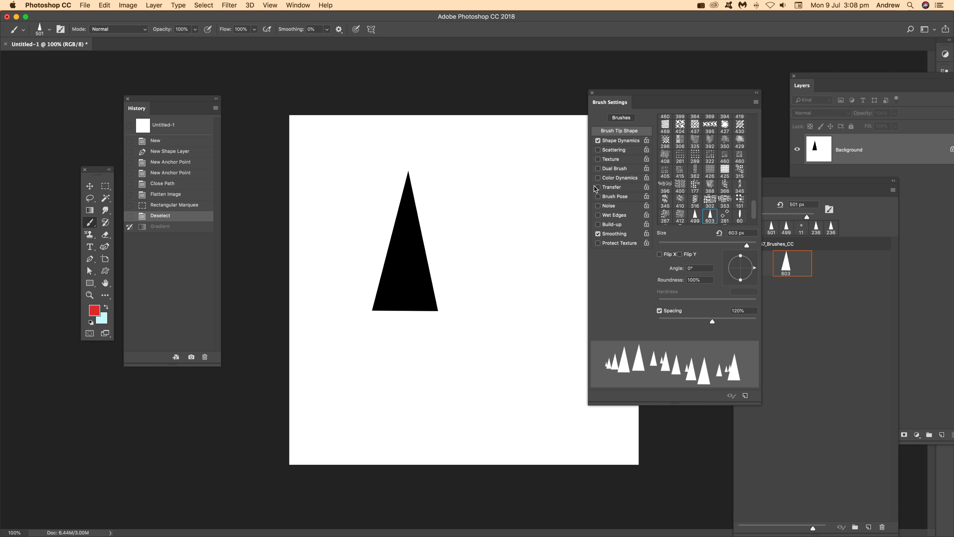
Step: Enable Color Dynamics with 90% saturation and 53% brightness jitter, and set the Shape Dynamics angle jitter to 100%
left_click(622, 181)
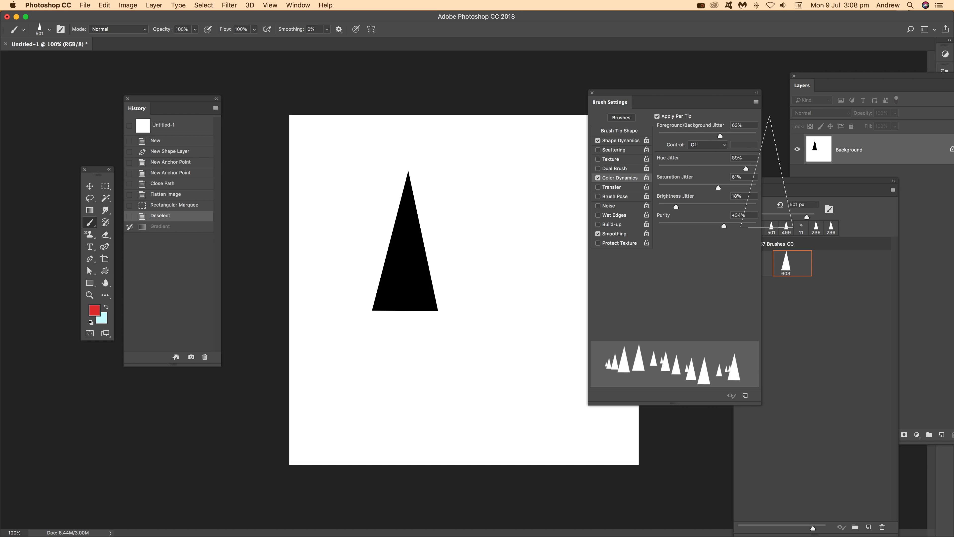
left_click_drag(746, 187, 747, 188)
left_click_drag(686, 206, 713, 207)
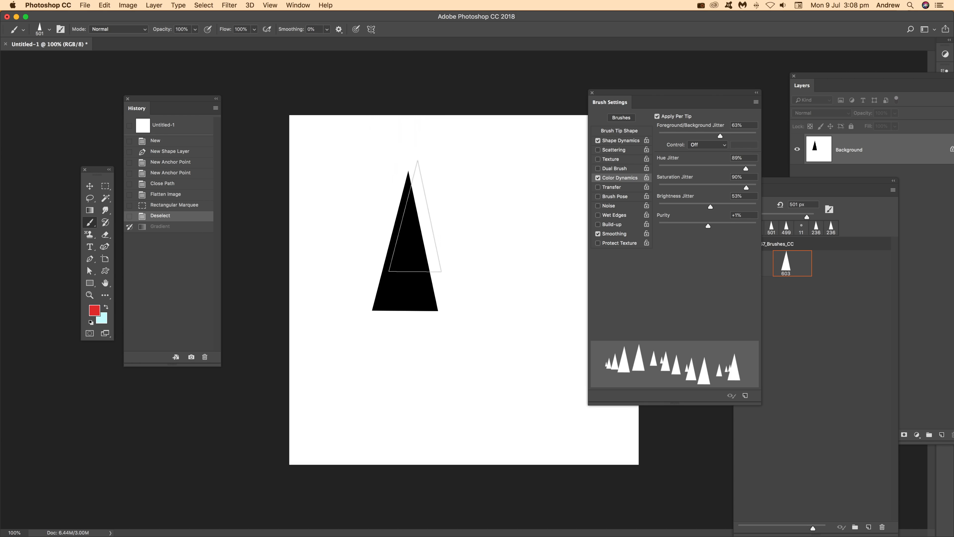
left_click(620, 142)
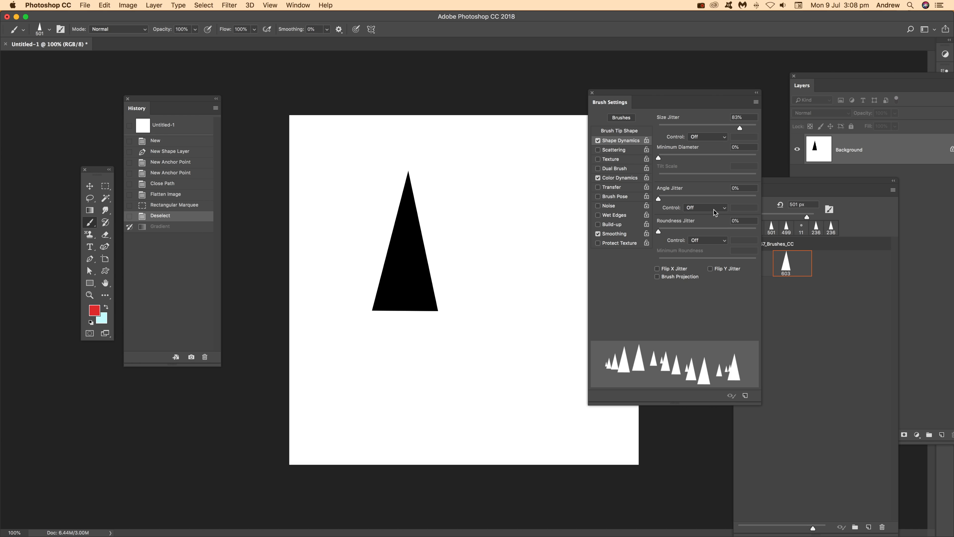
left_click_drag(737, 198, 758, 197)
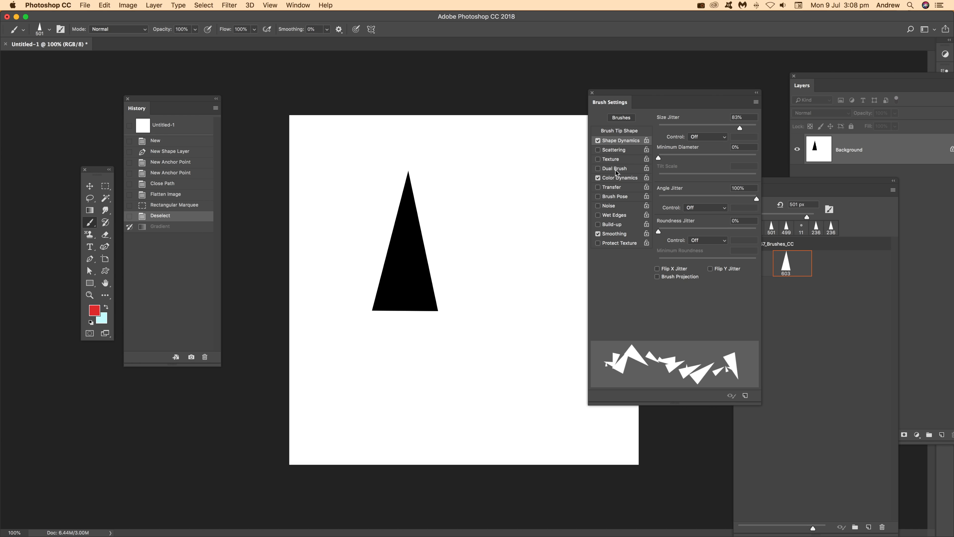
Step: Paint strokes with the new triangle brush until the canvas is covered in multicoloured triangles
mouse_move(406, 214)
left_mouse_down()
mouse_move(439, 245)
mouse_move(432, 225)
mouse_move(399, 203)
mouse_move(410, 183)
mouse_move(451, 158)
mouse_move(526, 161)
mouse_move(541, 124)
left_mouse_up()
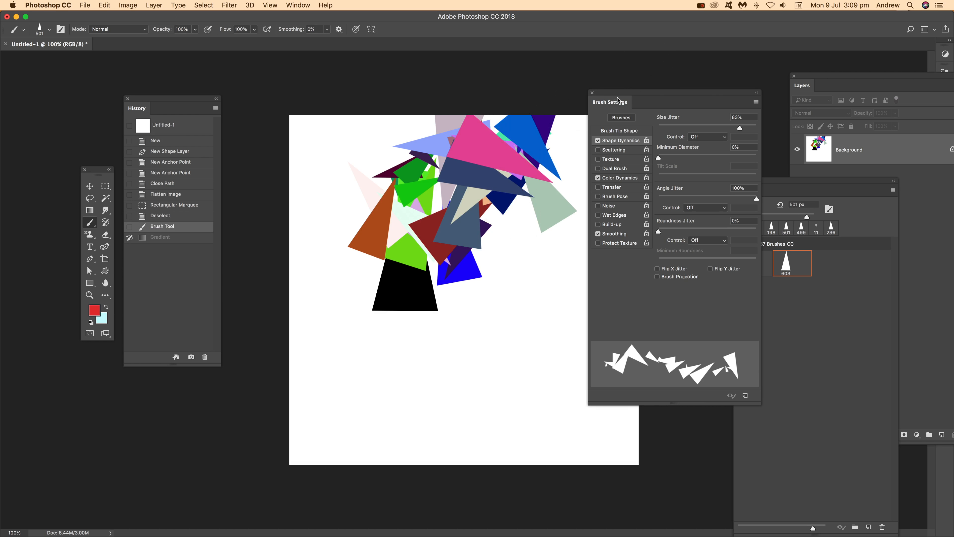
left_click_drag(616, 97, 684, 93)
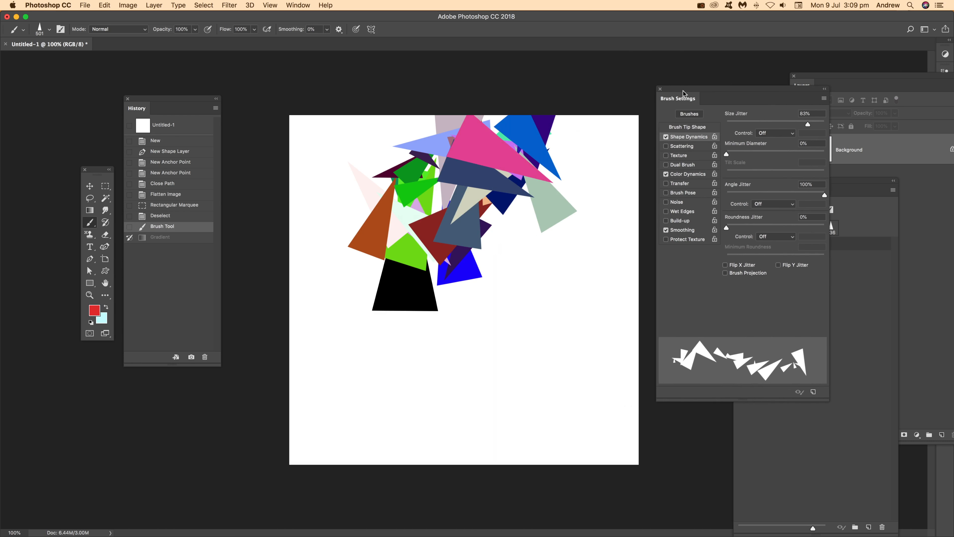
mouse_move(601, 90)
left_mouse_down()
mouse_move(590, 150)
mouse_move(601, 157)
mouse_move(584, 136)
mouse_move(601, 169)
mouse_move(610, 320)
mouse_move(556, 338)
mouse_move(538, 360)
mouse_move(560, 414)
mouse_move(585, 379)
mouse_move(641, 398)
left_mouse_up()
mouse_move(551, 451)
left_mouse_down()
mouse_move(523, 389)
mouse_move(556, 456)
mouse_move(588, 381)
mouse_move(544, 393)
mouse_move(586, 485)
mouse_move(570, 385)
mouse_move(559, 437)
mouse_move(577, 388)
mouse_move(519, 430)
mouse_move(477, 396)
mouse_move(443, 392)
mouse_move(392, 405)
mouse_move(450, 452)
mouse_move(434, 398)
mouse_move(403, 452)
mouse_move(415, 374)
mouse_move(328, 429)
mouse_move(327, 393)
mouse_move(294, 412)
mouse_move(326, 431)
mouse_move(324, 361)
mouse_move(286, 432)
mouse_move(309, 367)
mouse_move(332, 386)
mouse_move(357, 268)
mouse_move(363, 365)
mouse_move(409, 290)
mouse_move(355, 337)
mouse_move(407, 390)
mouse_move(487, 276)
mouse_move(442, 334)
mouse_move(488, 355)
mouse_move(512, 234)
mouse_move(476, 287)
mouse_move(546, 259)
mouse_move(500, 234)
mouse_move(528, 237)
mouse_move(493, 246)
mouse_move(499, 308)
mouse_move(534, 276)
mouse_move(493, 301)
mouse_move(542, 308)
mouse_move(533, 258)
mouse_move(557, 297)
mouse_move(584, 293)
mouse_move(589, 250)
mouse_move(572, 323)
mouse_move(621, 288)
mouse_move(639, 296)
mouse_move(642, 276)
mouse_move(610, 322)
mouse_move(517, 148)
mouse_move(448, 154)
mouse_move(343, 223)
mouse_move(355, 225)
mouse_move(325, 172)
mouse_move(337, 304)
mouse_move(386, 144)
mouse_move(392, 267)
mouse_move(337, 194)
mouse_move(338, 241)
mouse_move(366, 128)
mouse_move(327, 145)
mouse_move(399, 110)
mouse_move(329, 81)
mouse_move(363, 111)
mouse_move(309, 142)
mouse_move(376, 204)
mouse_move(333, 162)
mouse_move(447, 191)
mouse_move(425, 115)
mouse_move(424, 160)
mouse_move(556, 151)
mouse_move(581, 140)
mouse_move(567, 79)
mouse_move(590, 120)
mouse_move(586, 94)
mouse_move(601, 214)
mouse_move(585, 188)
mouse_move(604, 158)
mouse_move(616, 162)
mouse_move(379, 177)
mouse_move(345, 218)
mouse_move(395, 240)
mouse_move(263, 233)
mouse_move(245, 327)
mouse_move(263, 191)
mouse_move(437, 355)
mouse_move(451, 301)
mouse_move(507, 368)
mouse_move(593, 226)
mouse_move(475, 166)
mouse_move(441, 308)
mouse_move(376, 210)
mouse_move(469, 474)
mouse_move(443, 357)
mouse_move(271, 233)
mouse_move(413, 263)
mouse_move(265, 381)
mouse_move(392, 336)
left_mouse_up()
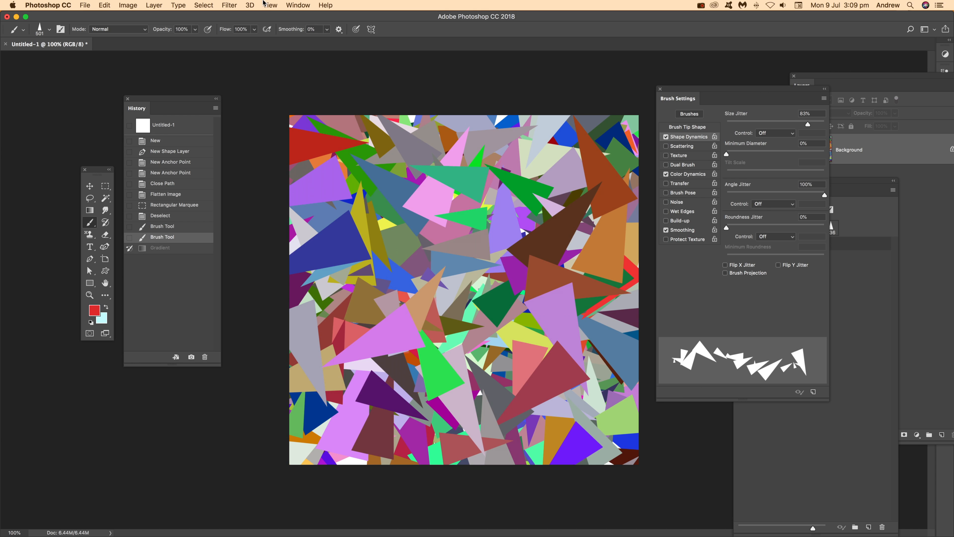
Step: Apply the Oil Paint stylize filter to the triangle pattern with its default settings
left_click(230, 5)
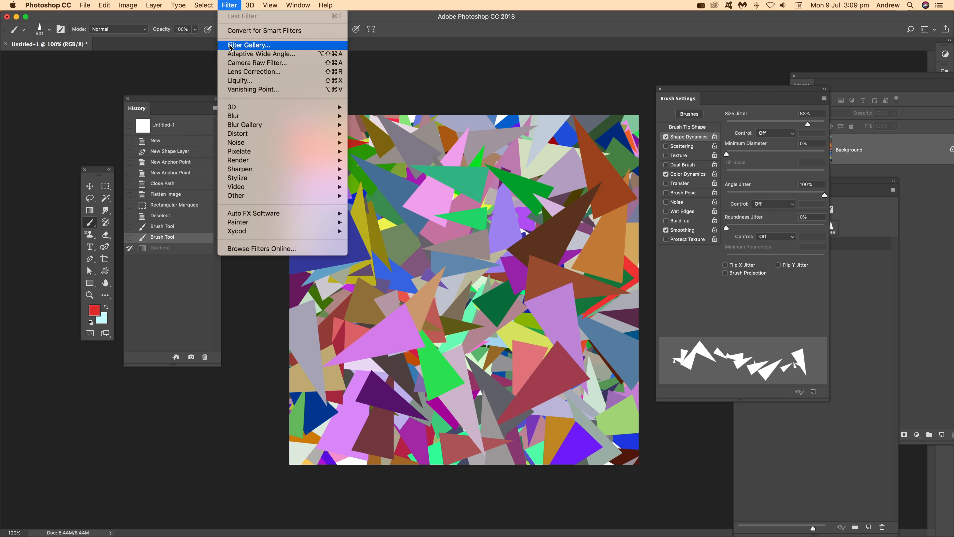
mouse_move(239, 170)
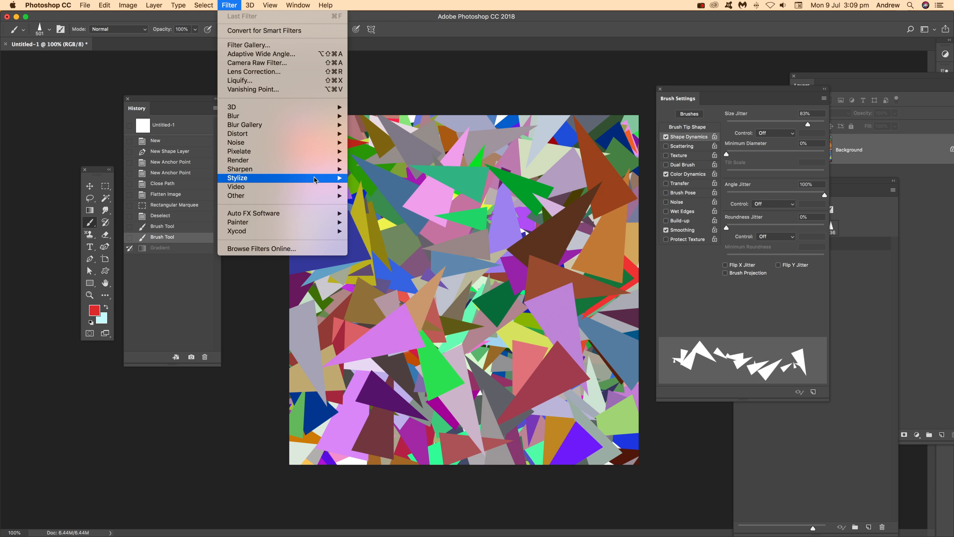
mouse_move(315, 180)
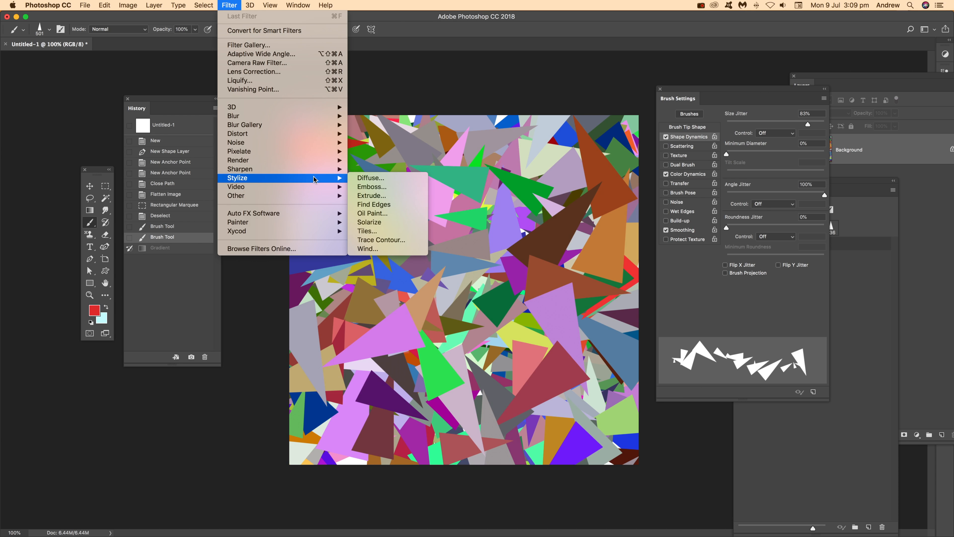
left_click(393, 214)
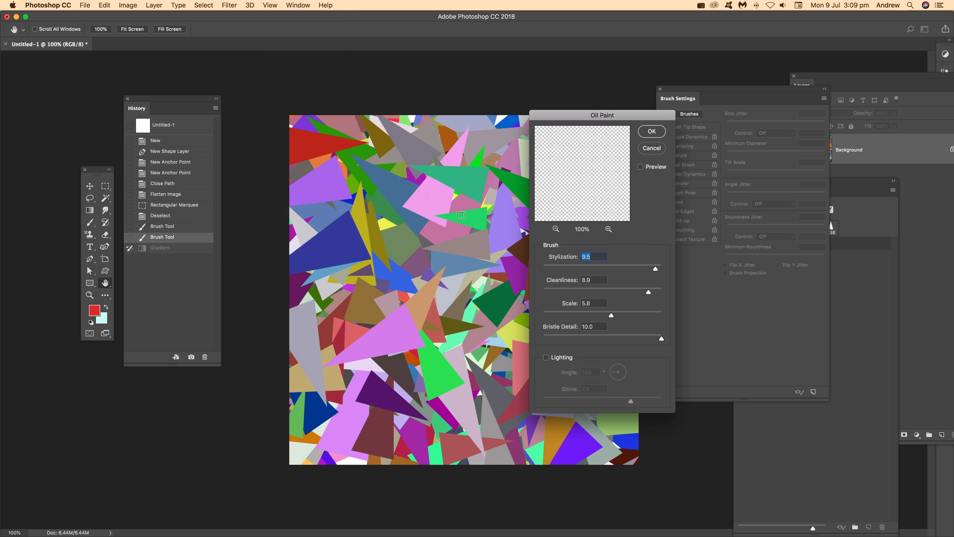
left_click(654, 131)
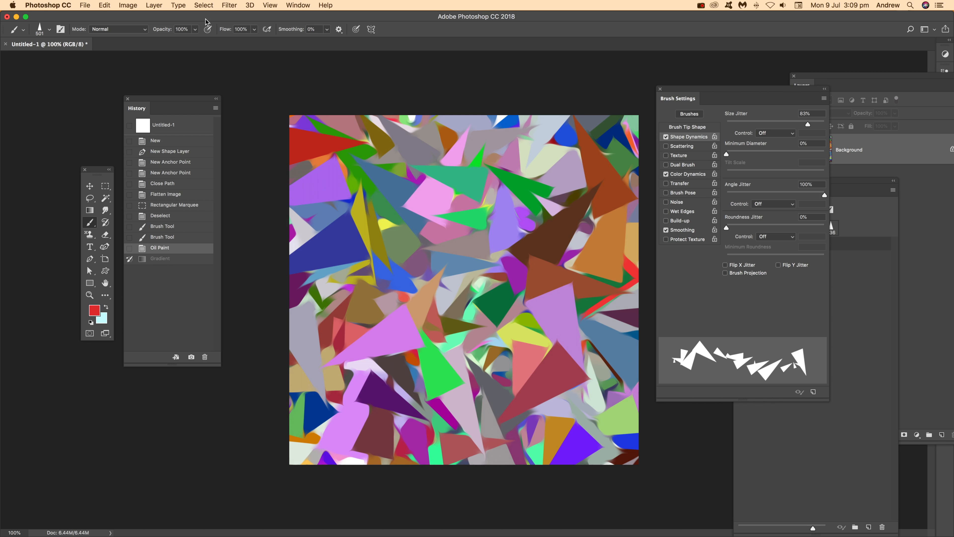
Step: Reapply the Oil Paint filter twice more, then revert the history to the last Brush Tool state
left_click(229, 6)
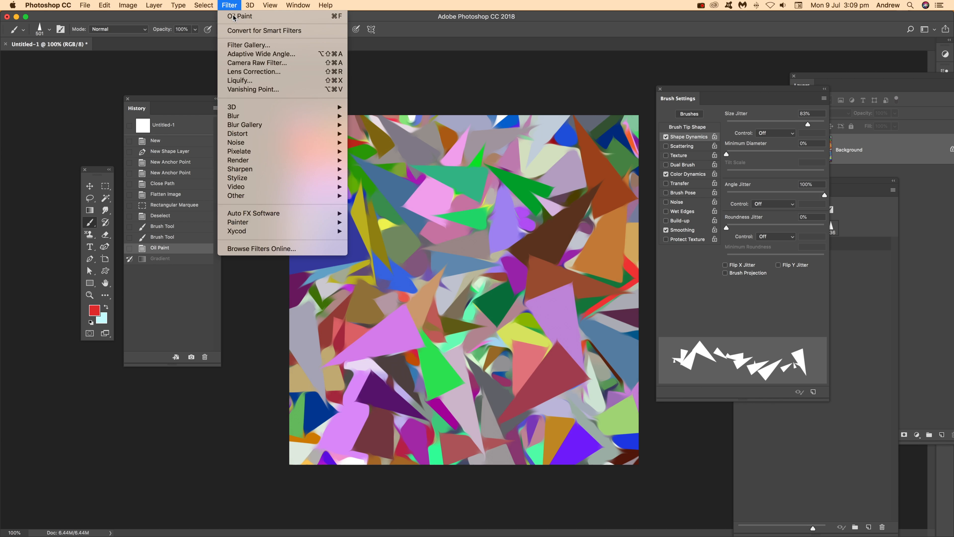
left_click(230, 6)
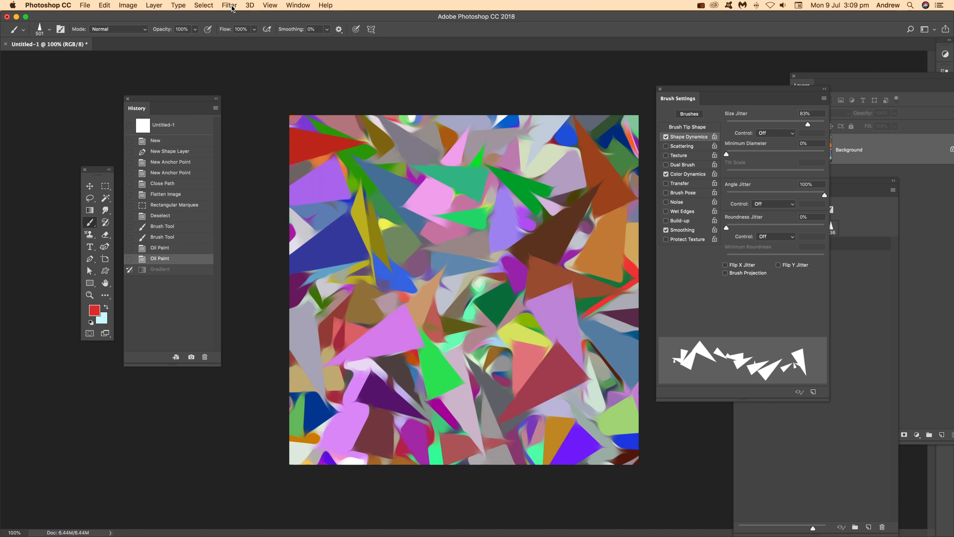
left_click(233, 8)
left_click(236, 17)
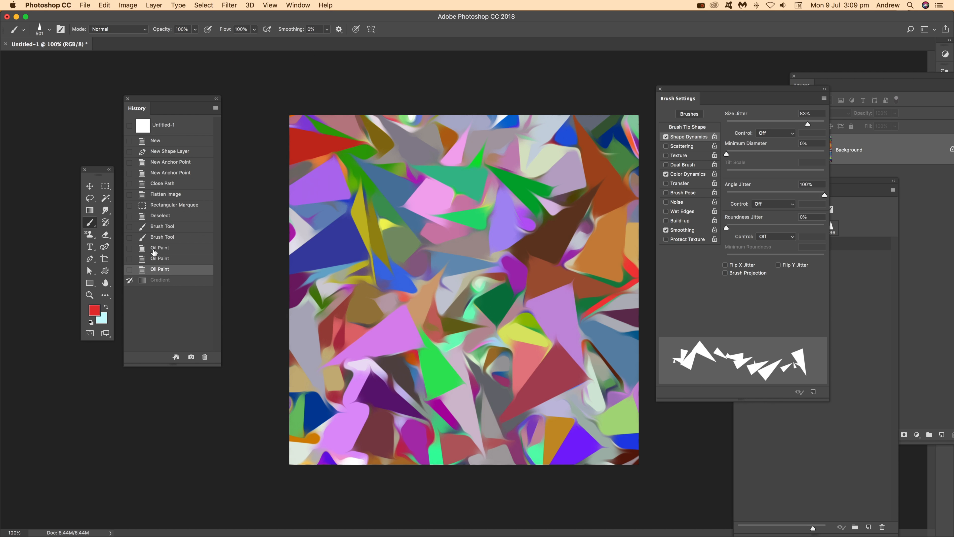
left_click(162, 237)
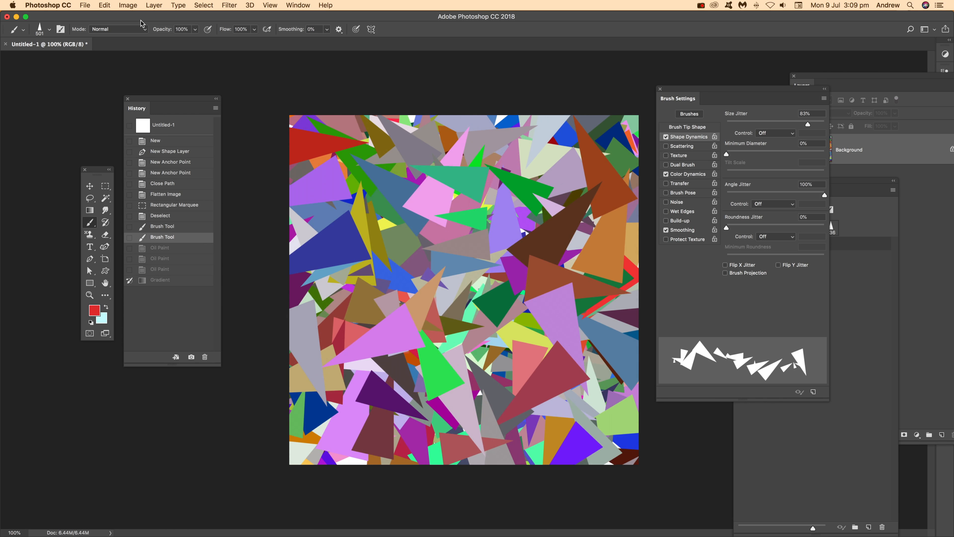
Step: Colorize the image with Hue/Saturation at hue 275, saturation 43 and lightness -17
left_click(128, 6)
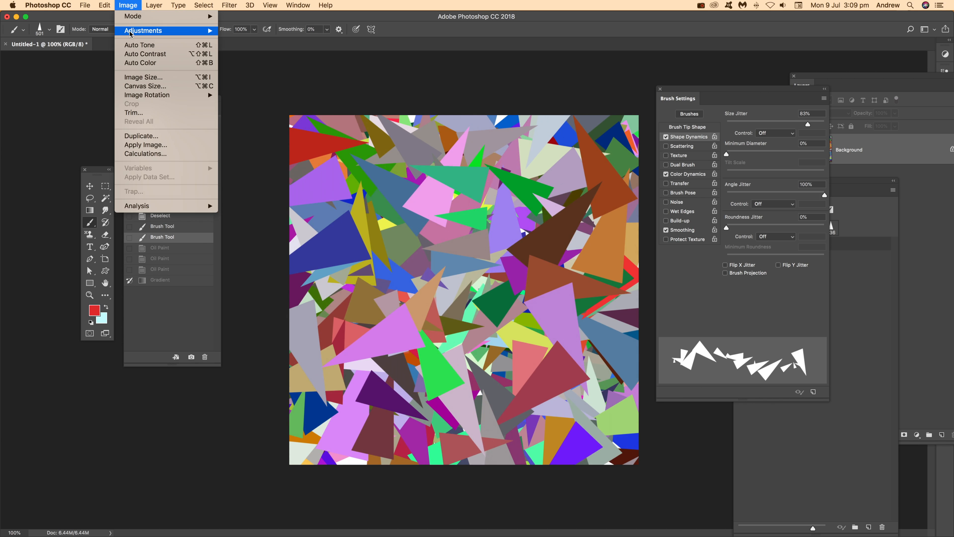
mouse_move(132, 32)
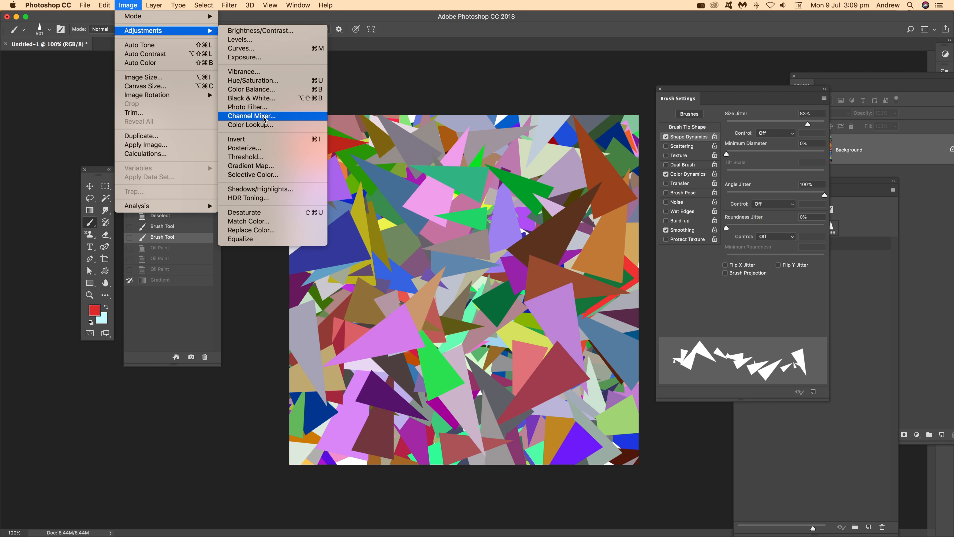
left_click(265, 81)
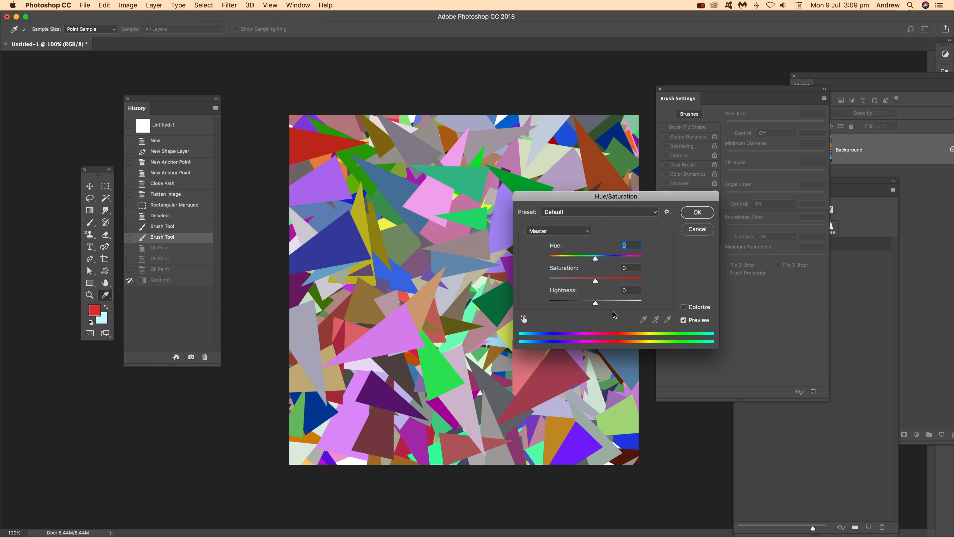
left_click(683, 308)
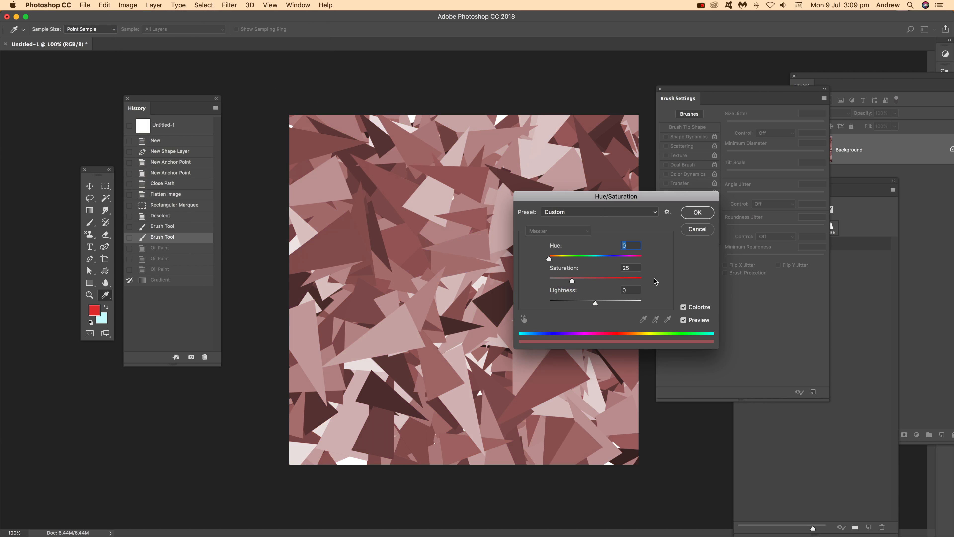
left_click(585, 257)
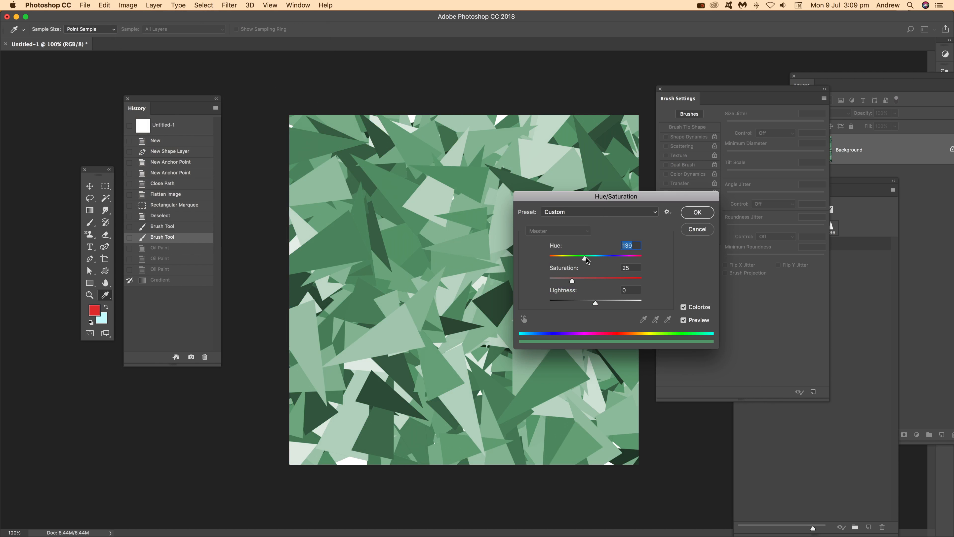
left_click_drag(599, 259, 621, 259)
left_click_drag(577, 304, 588, 304)
left_click(584, 279)
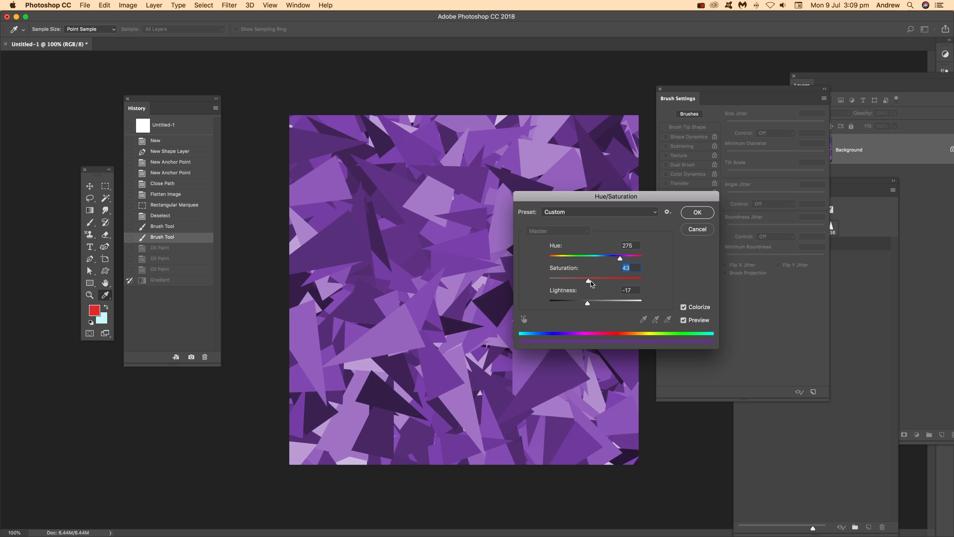
left_click(696, 212)
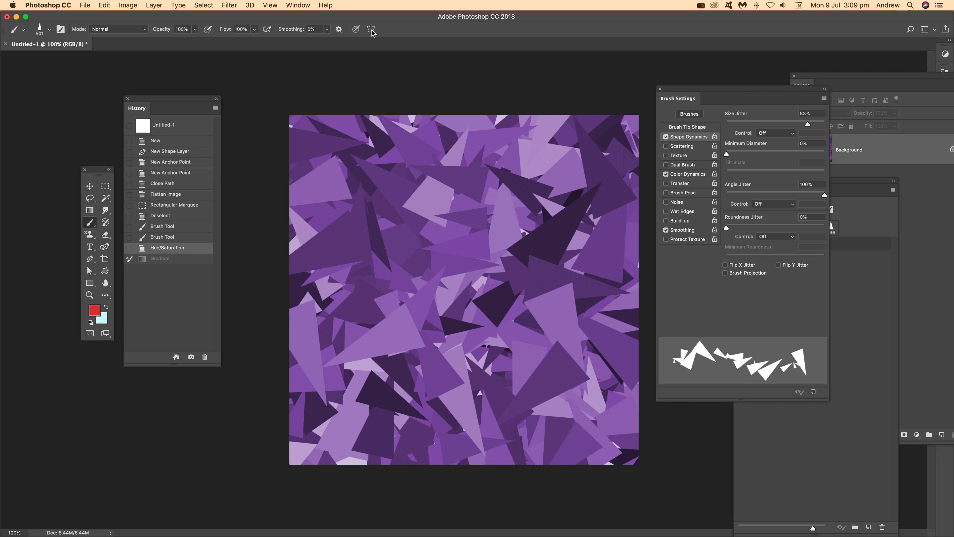
Step: Apply the Filter Gallery's Glowing Edges effect with edge width 2, edge brightness 6 and smoothness 5
left_click(232, 6)
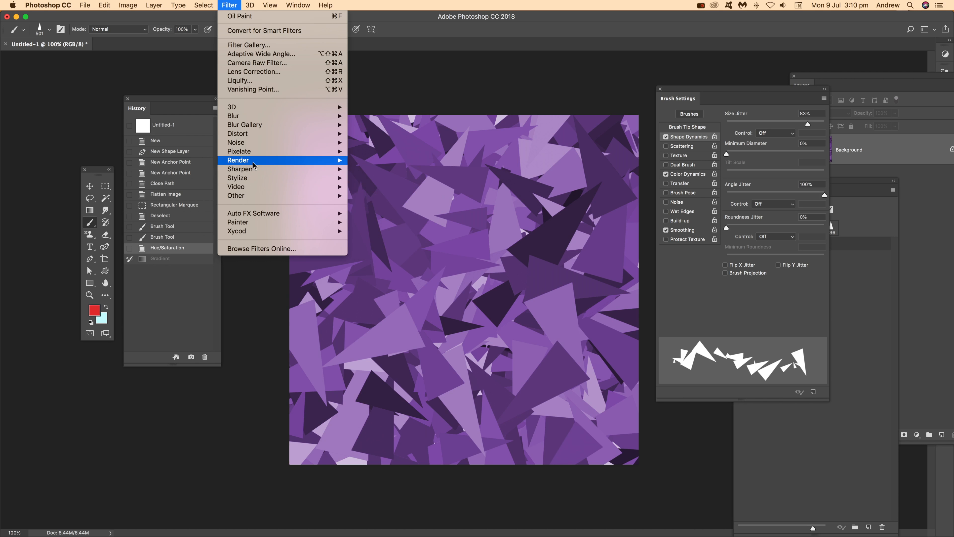
mouse_move(253, 147)
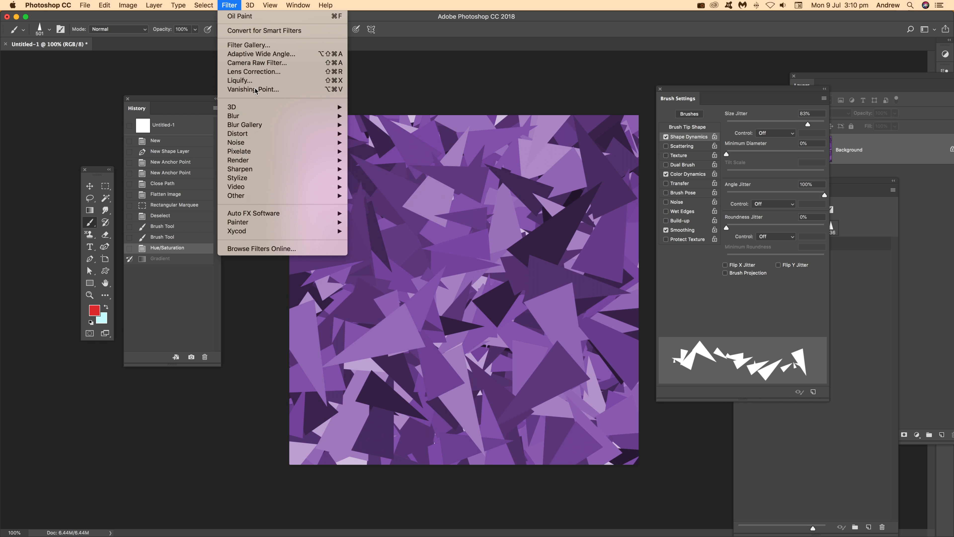
left_click(258, 46)
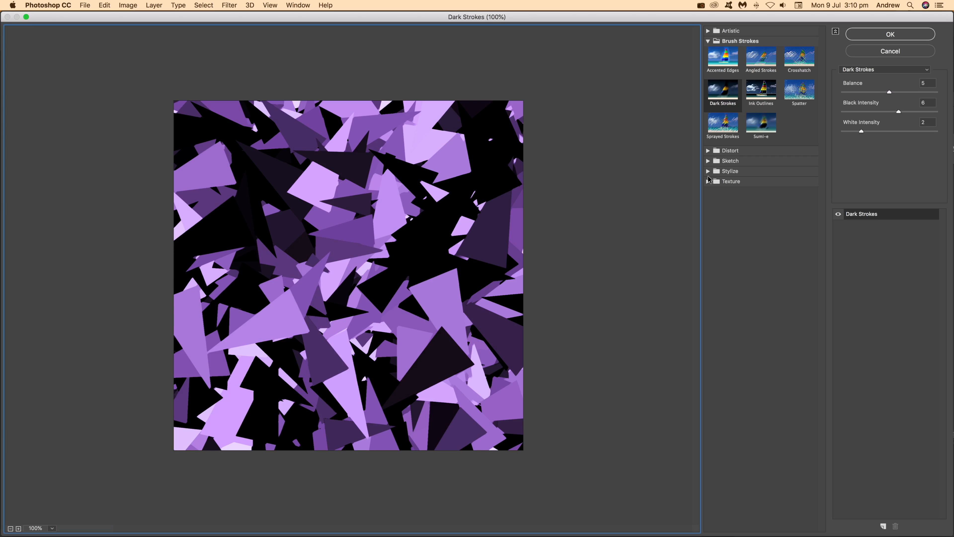
left_click(708, 171)
left_click(726, 190)
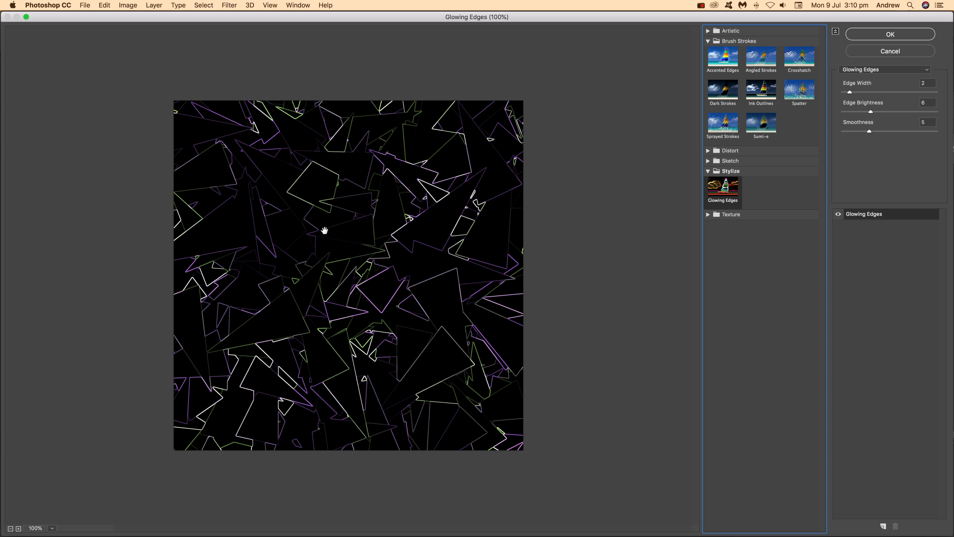
left_click(901, 35)
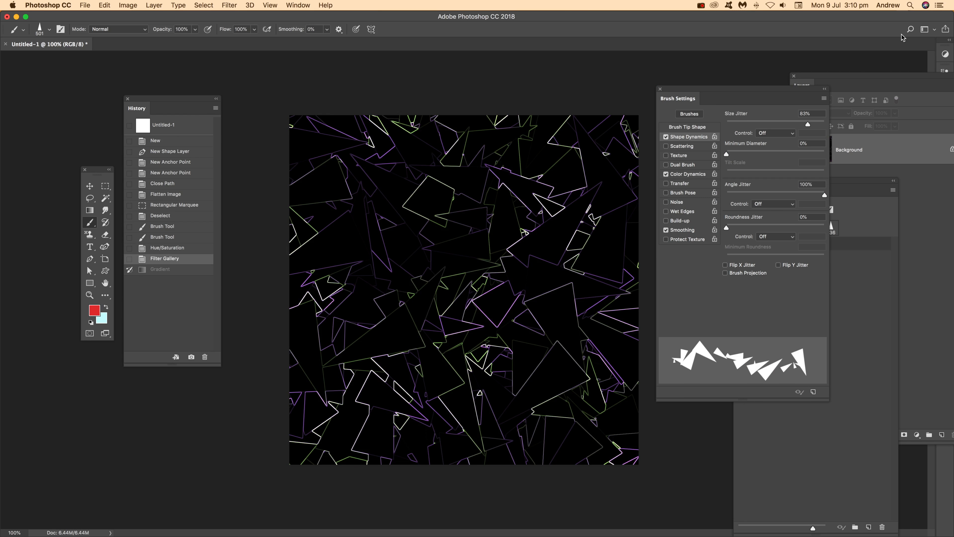
Step: Fade the Filter Gallery effect to 60% opacity in Normal mode
left_click(107, 5)
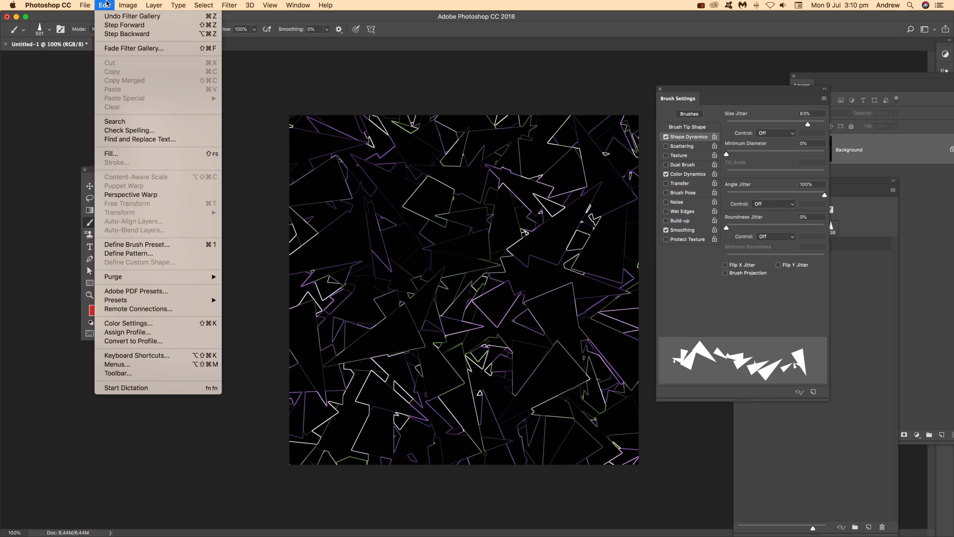
left_click(121, 49)
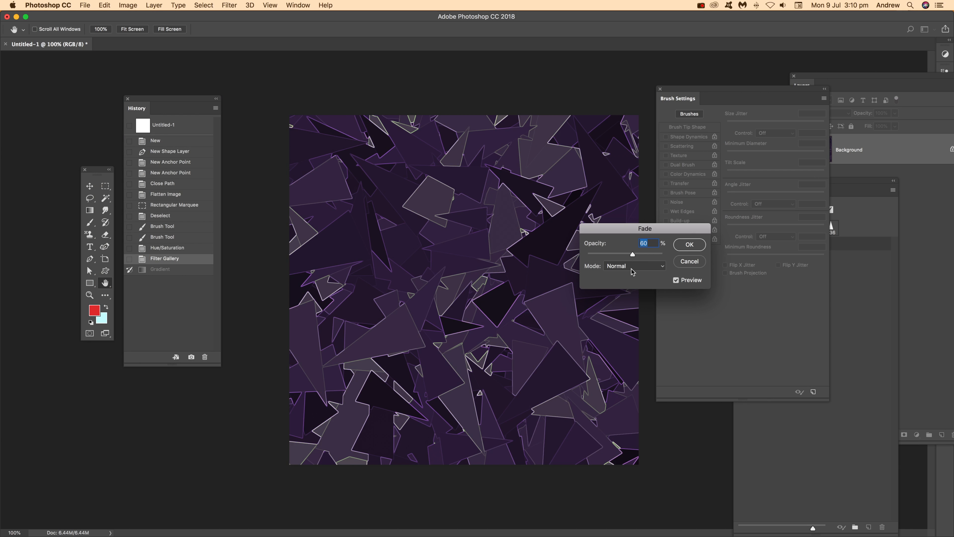
left_click(694, 248)
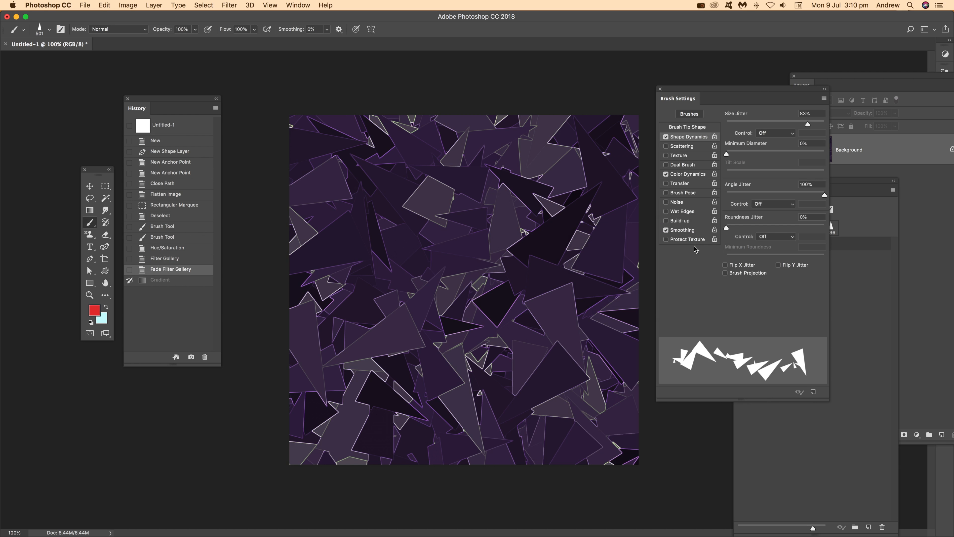
left_click(700, 6)
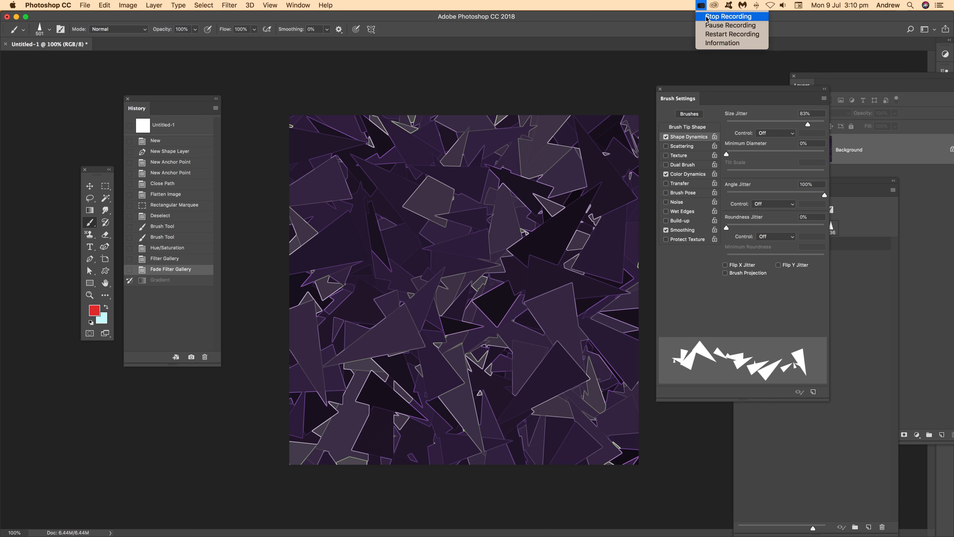